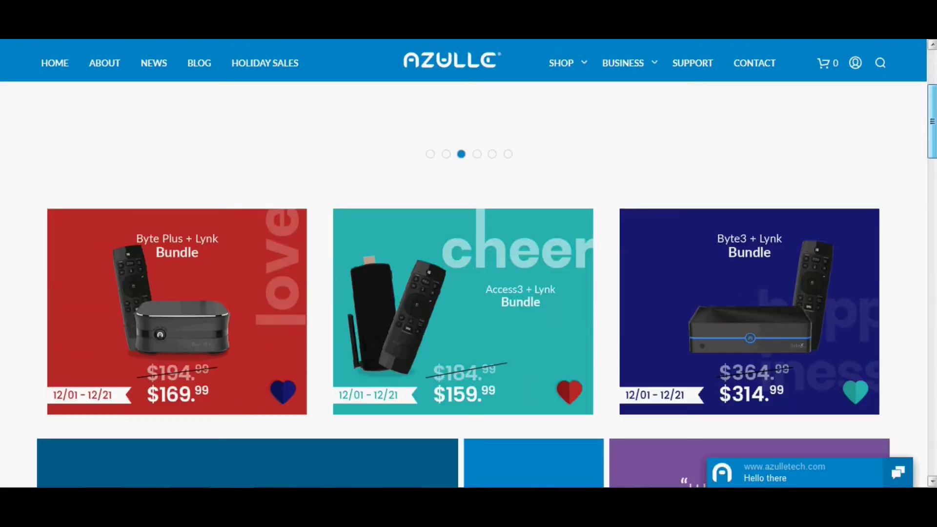
# Step: Look over the product bundles and promotional tiles on the Azulle homepage
pyautogui.scroll(-3, 469, 264)
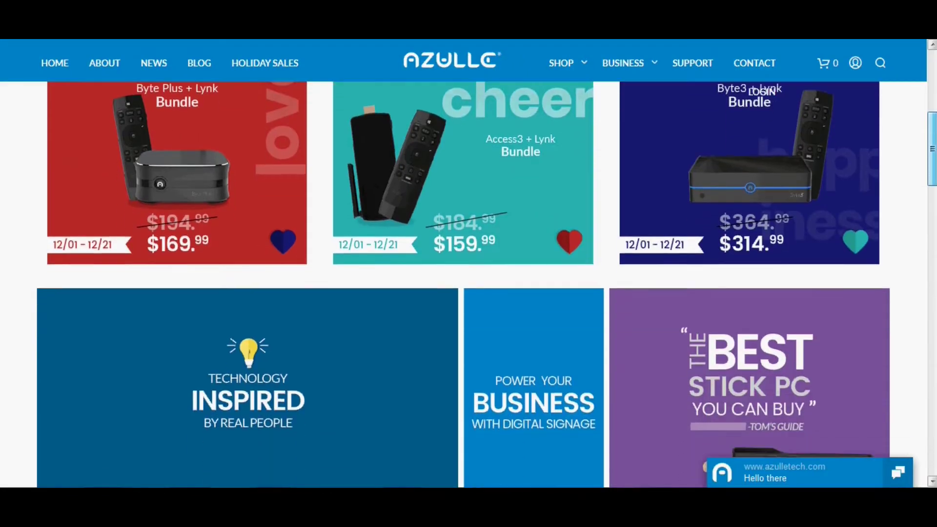
pyautogui.scroll(2, 468, 263)
pyautogui.scroll(-4, 468, 264)
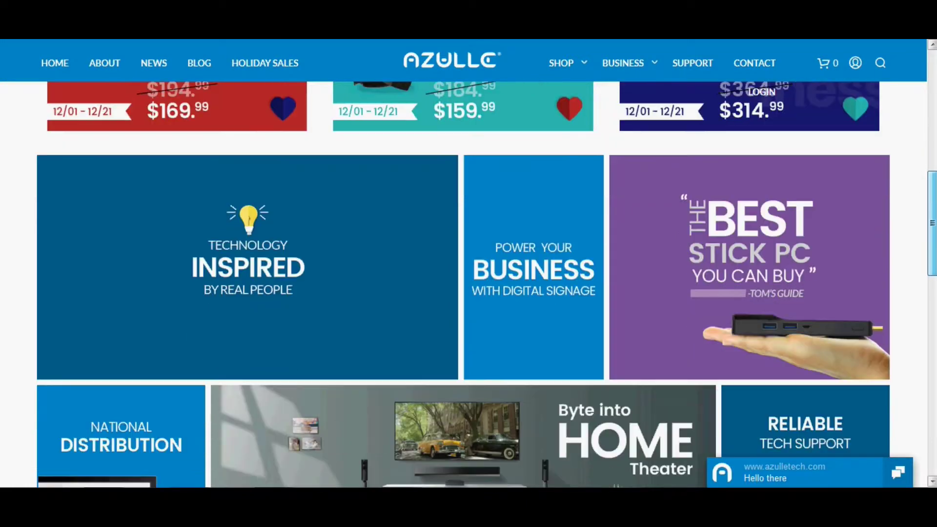
pyautogui.scroll(-4, 468, 264)
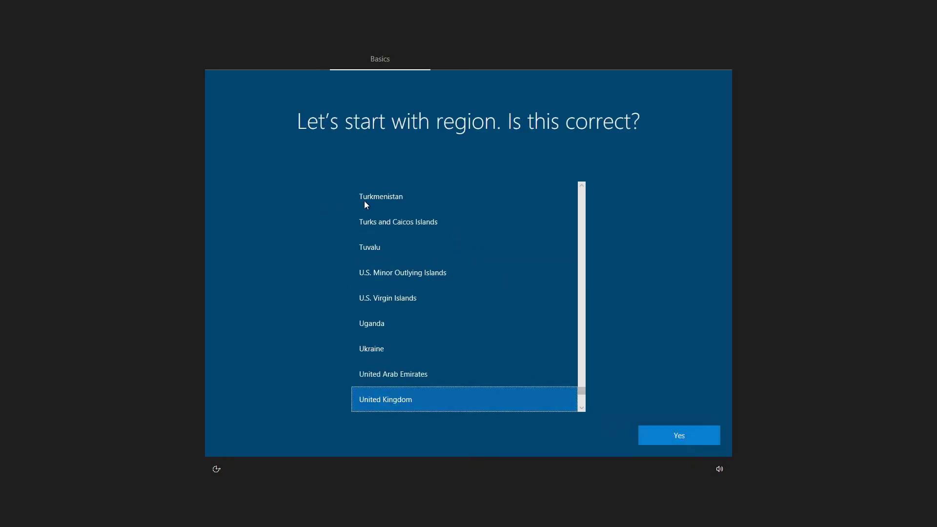
# Step: Confirm United Kingdom as the region and keyboard layout in Windows setup, without adding a second keyboard layout
pyautogui.click(672, 431)
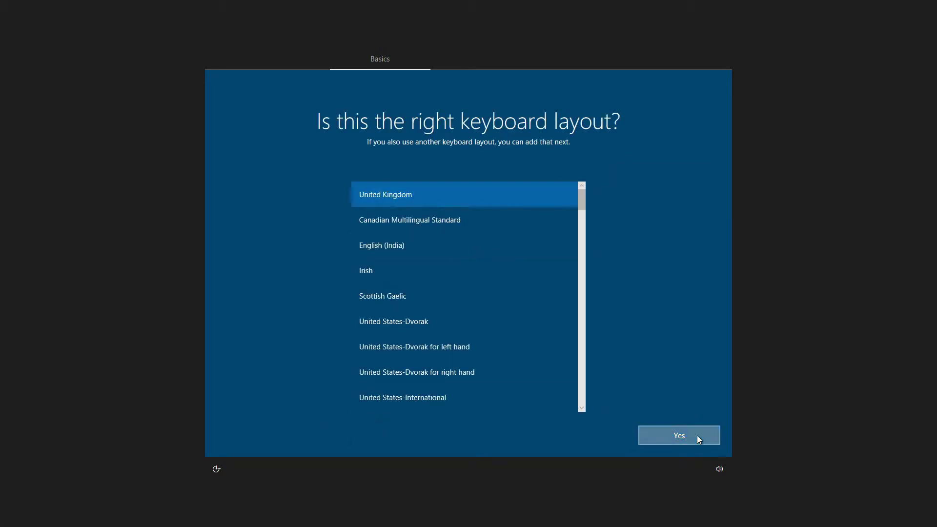
pyautogui.click(697, 436)
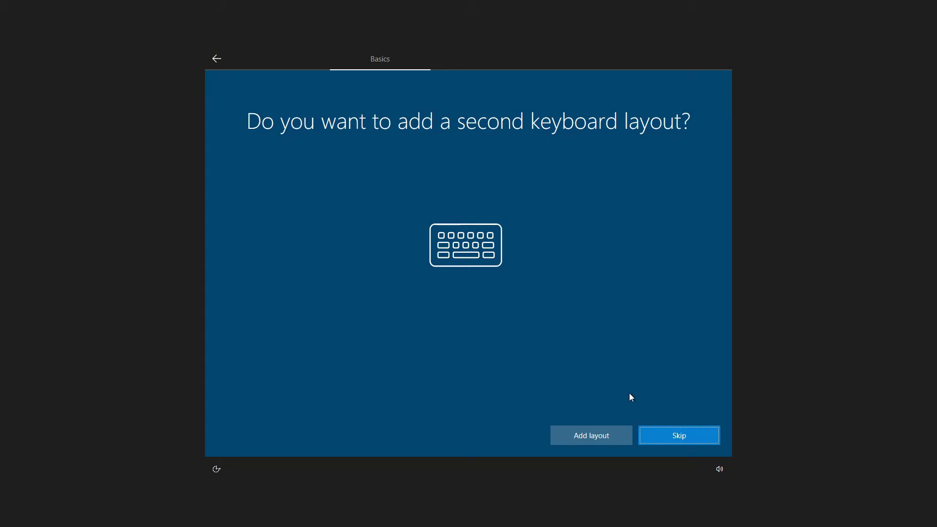
pyautogui.click(681, 441)
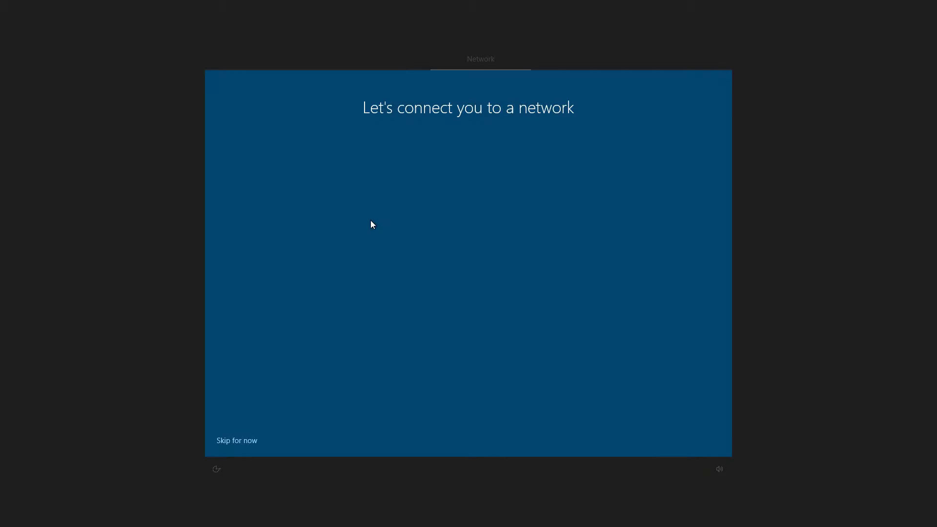
# Step: Connect to the SKY765C1 Wi-Fi network by entering its network security key, and continue the setup
pyautogui.click(511, 256)
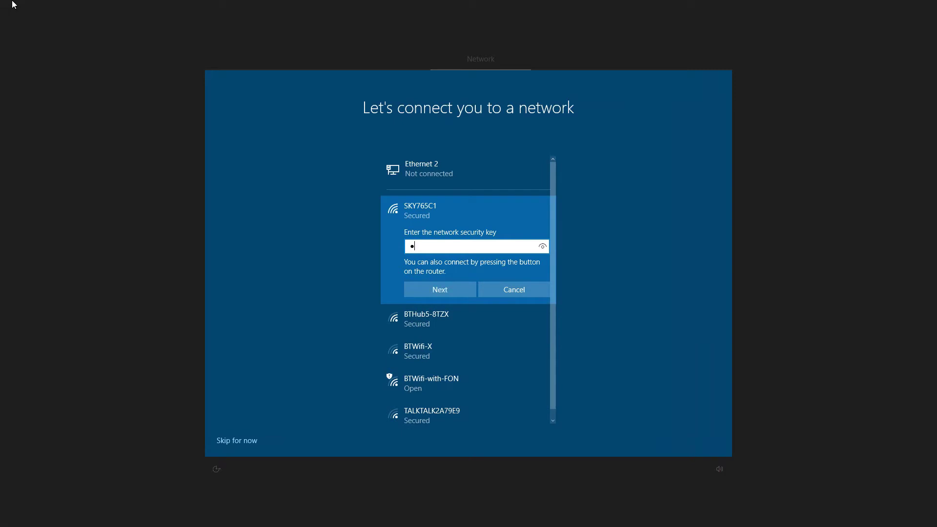
pyautogui.write('•••')
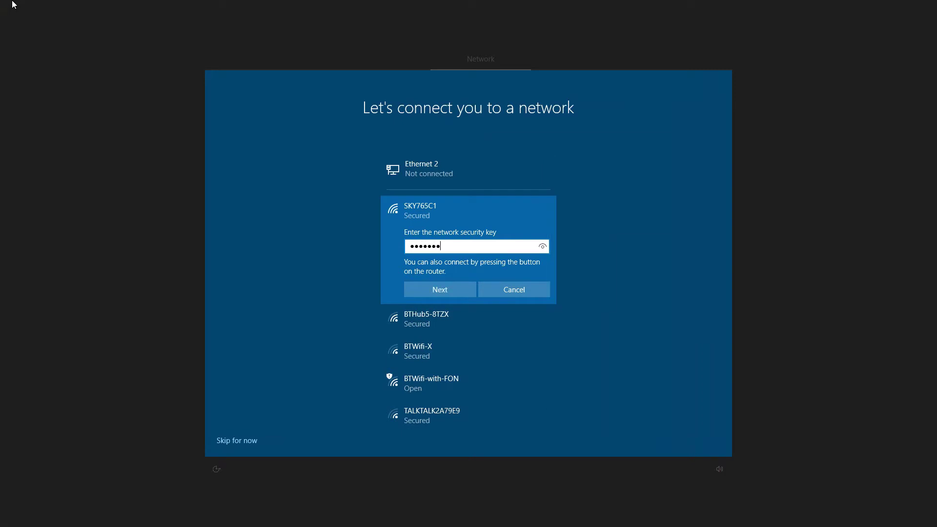
pyautogui.click(439, 291)
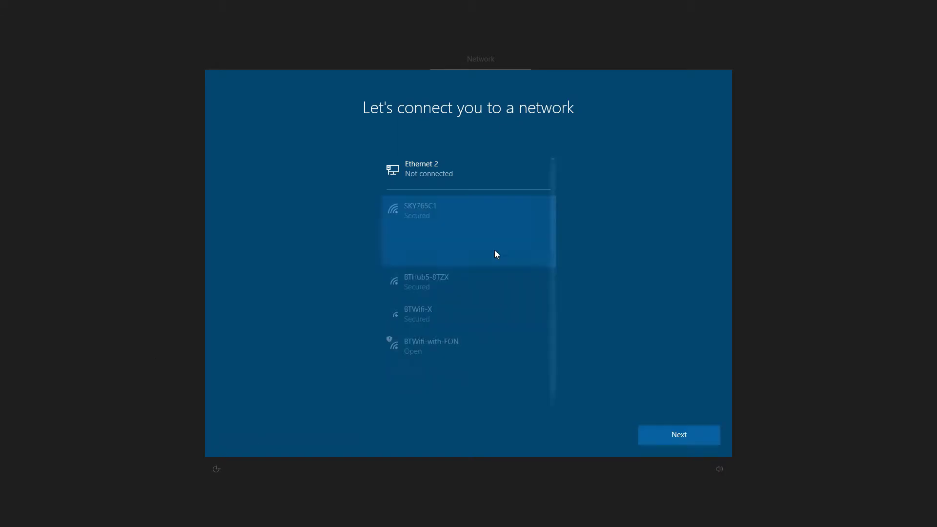
pyautogui.click(701, 429)
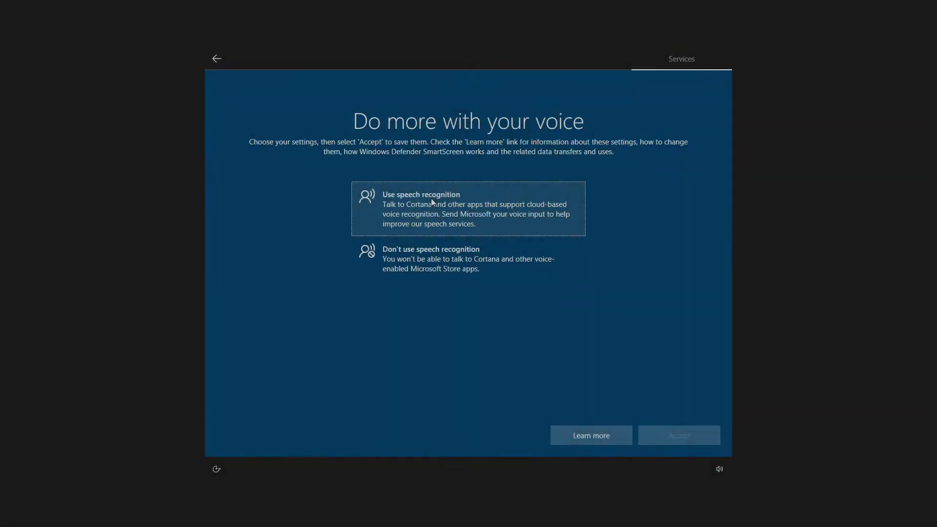
# Step: Decline speech recognition and refuse Microsoft the use of the device's location
pyautogui.click(484, 264)
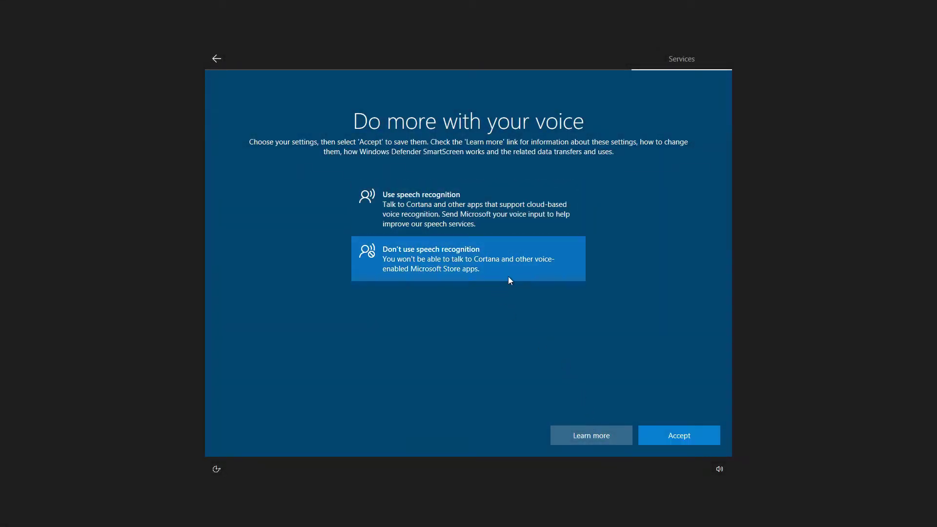
pyautogui.click(675, 439)
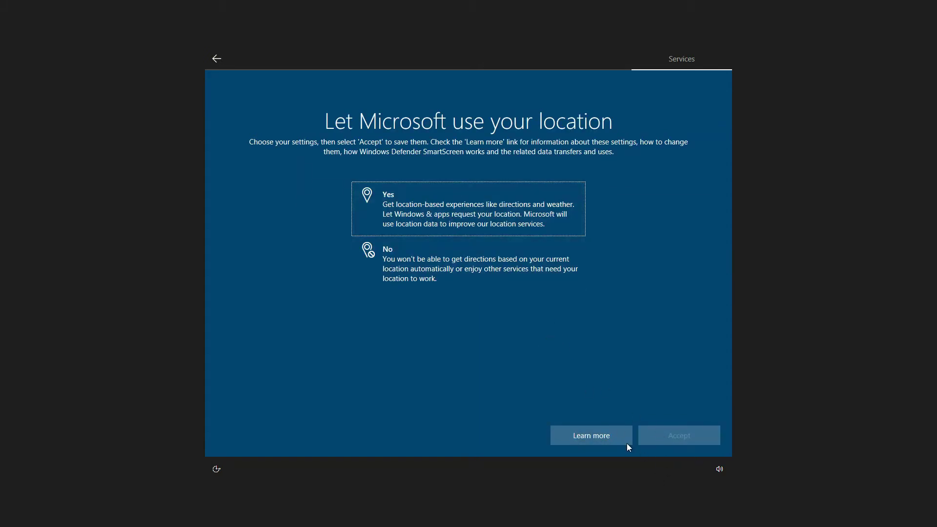
pyautogui.click(448, 274)
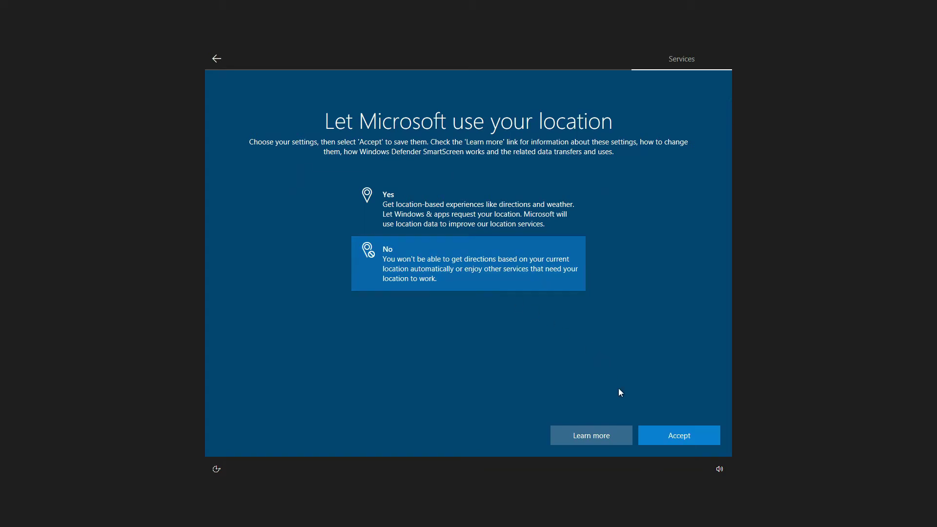
pyautogui.click(661, 441)
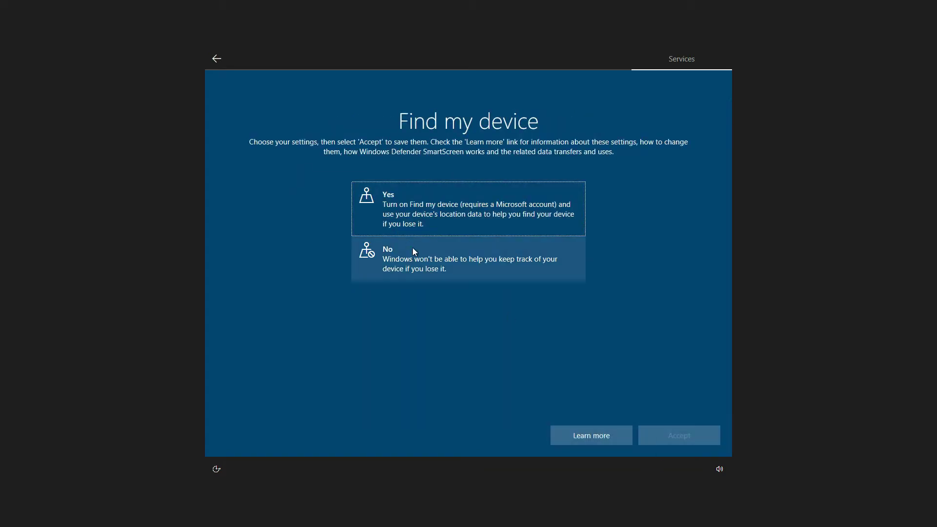
# Step: Decline Find my device and limit the diagnostic data sent to Microsoft to Basic
pyautogui.click(428, 263)
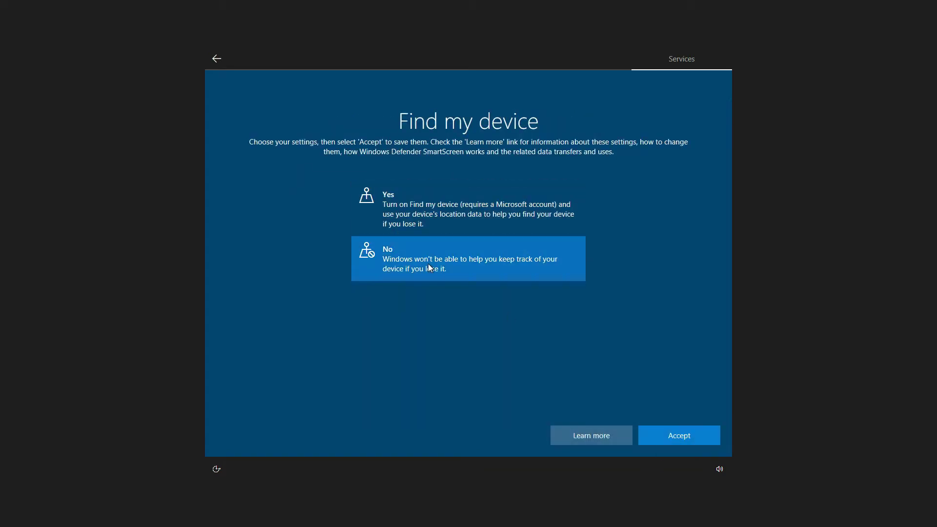
pyautogui.click(660, 430)
pyautogui.click(443, 317)
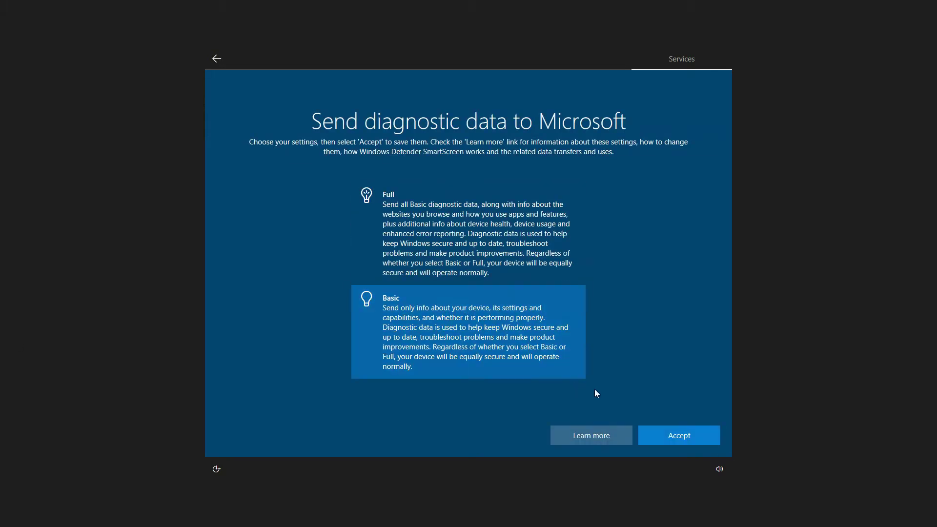
pyautogui.click(662, 431)
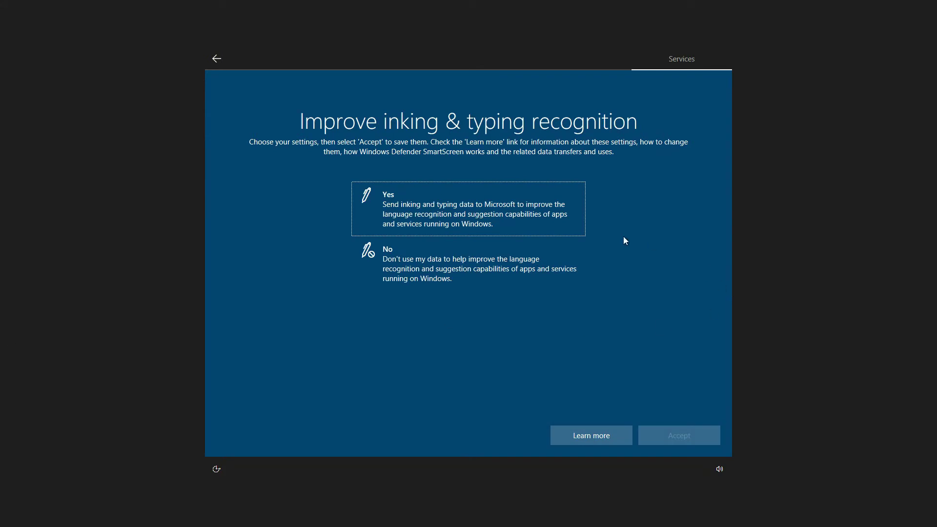
# Step: Decline sending inking and typing data to Microsoft and accept the setting
pyautogui.click(406, 274)
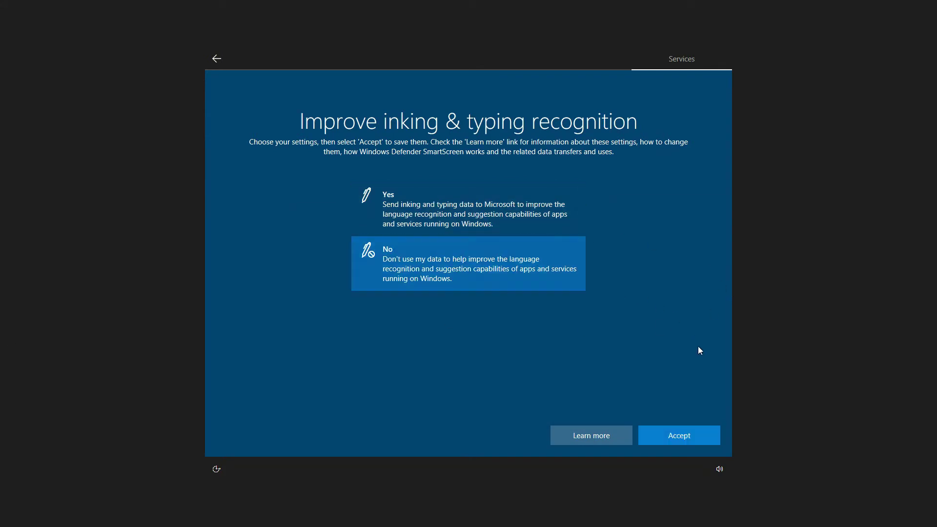
pyautogui.click(676, 432)
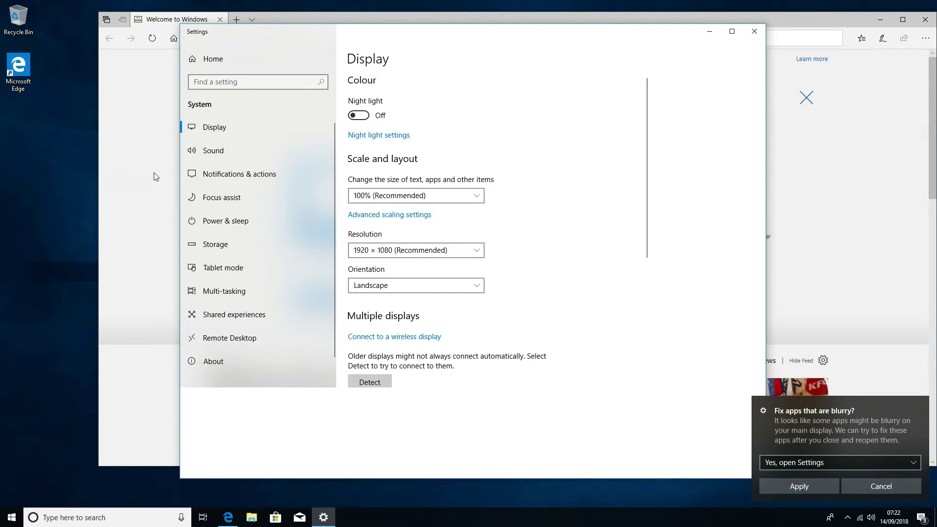
# Step: Set the display scaling of text, apps and other items to 150% and close Settings
pyautogui.click(414, 195)
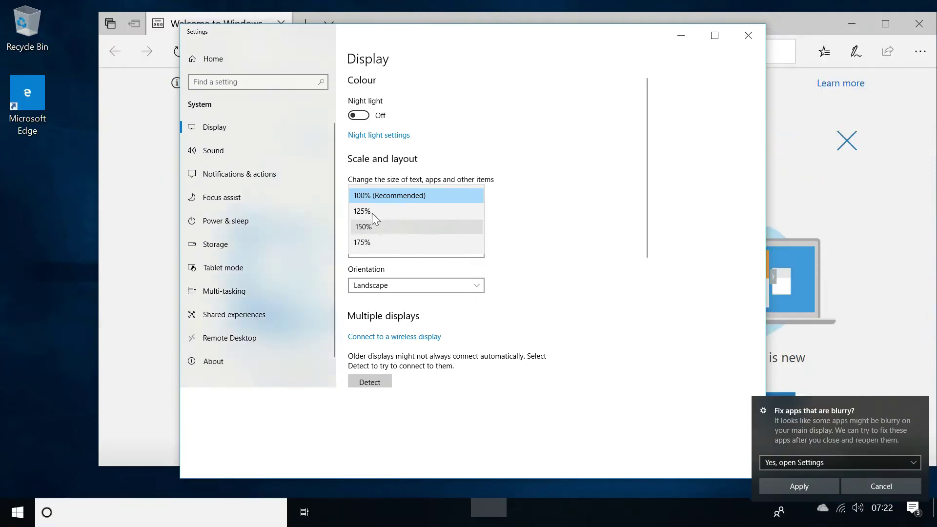
pyautogui.click(371, 226)
pyautogui.click(749, 36)
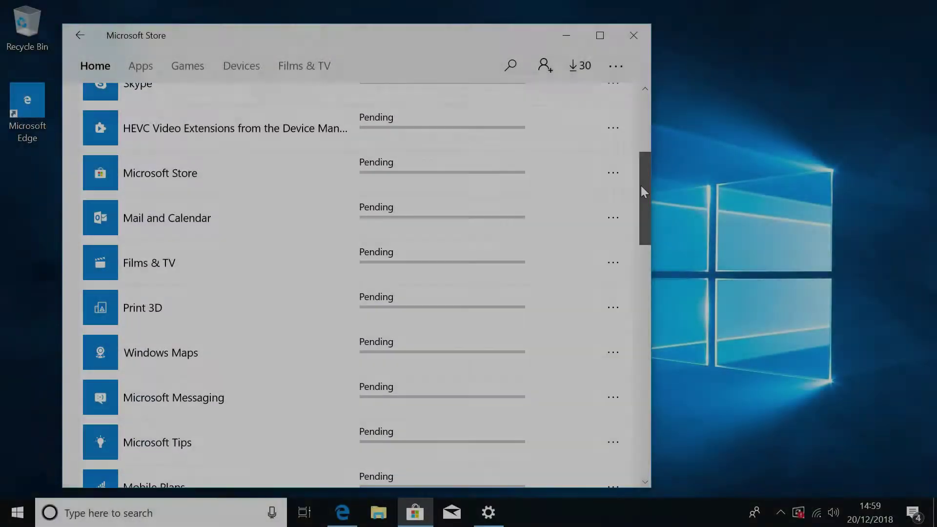
# Step: Review the app download queue in Microsoft Store and the list of updates in Windows Update
pyautogui.moveTo(641, 187); pyautogui.dragTo(641, 117)
pyautogui.click(489, 512)
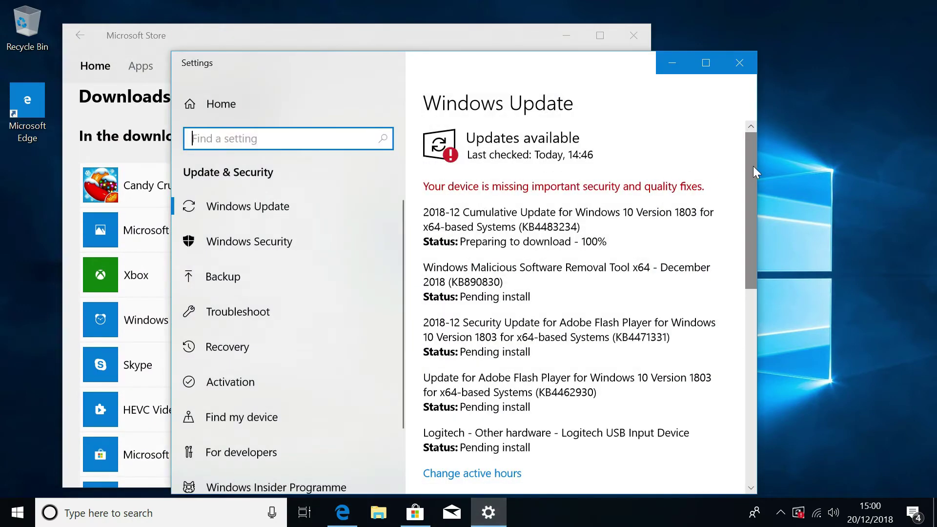
pyautogui.moveTo(754, 166)
pyautogui.mouseDown()
pyautogui.moveTo(753, 199)
pyautogui.moveTo(756, 175)
pyautogui.mouseUp()
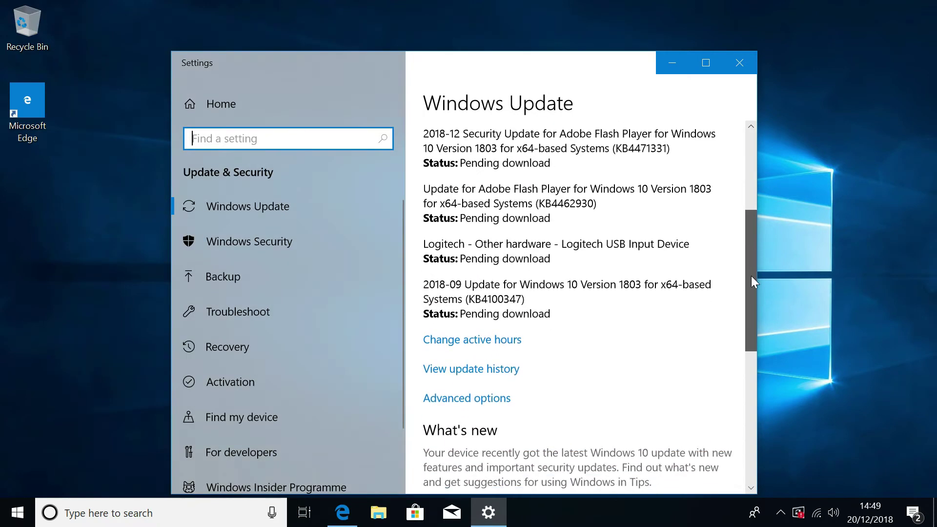
pyautogui.moveTo(751, 276)
pyautogui.mouseDown()
pyautogui.moveTo(755, 283)
pyautogui.moveTo(765, 187)
pyautogui.mouseUp()
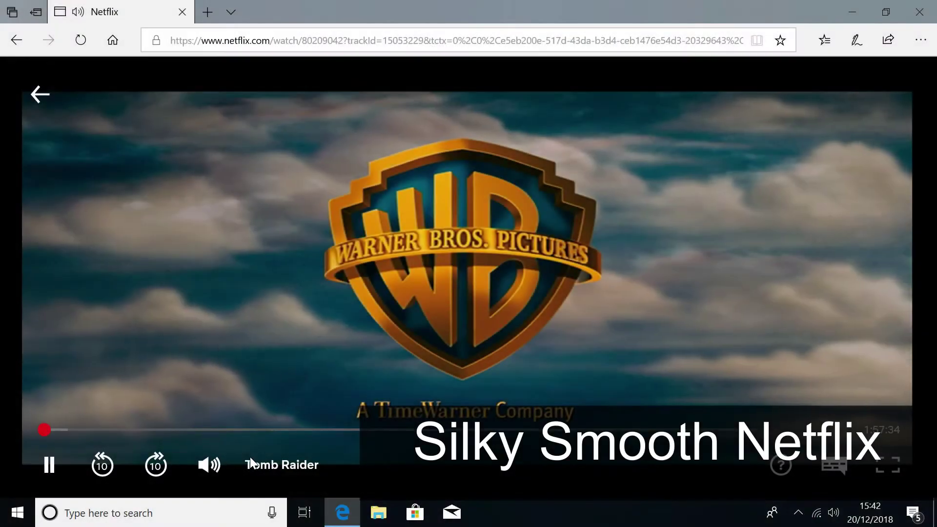
# Step: Skip Tomb Raider on Netflix ahead to the point with 1:09:20 remaining, and return to browsing titles
pyautogui.click(374, 429)
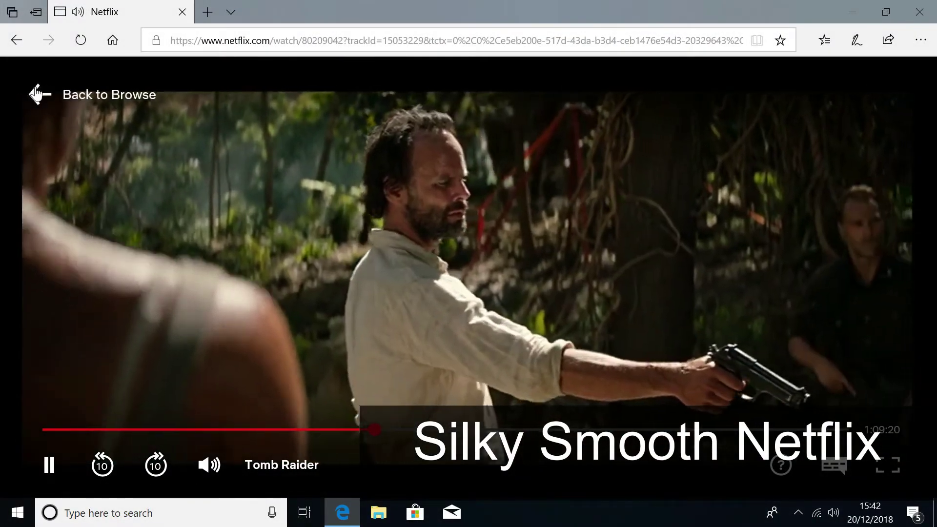
pyautogui.click(40, 94)
pyautogui.moveTo(933, 174); pyautogui.dragTo(935, 354)
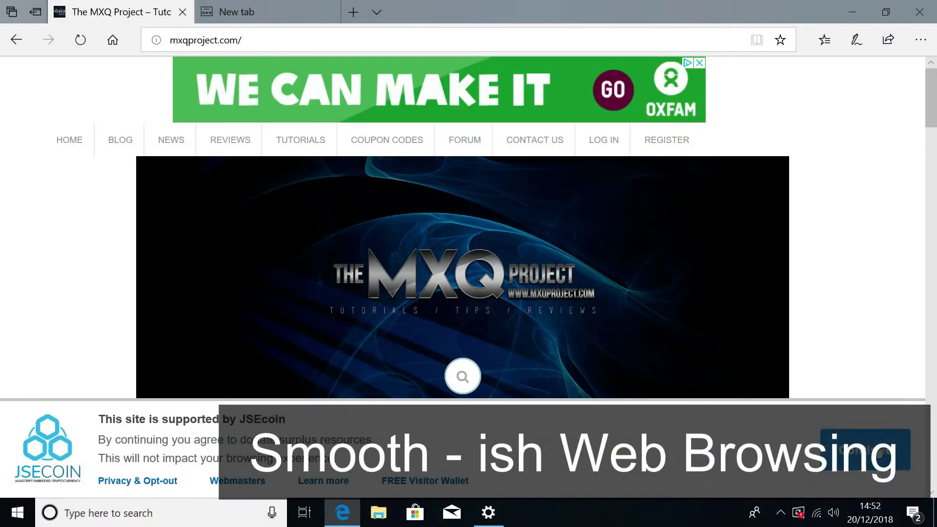
# Step: Dismiss the JSEcoin support notice on the mxqproject.com homepage
pyautogui.click(880, 432)
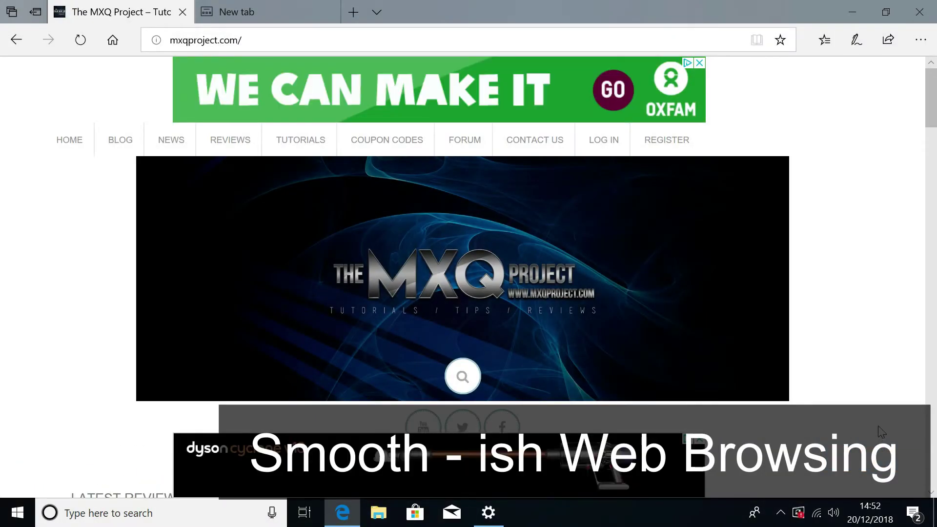